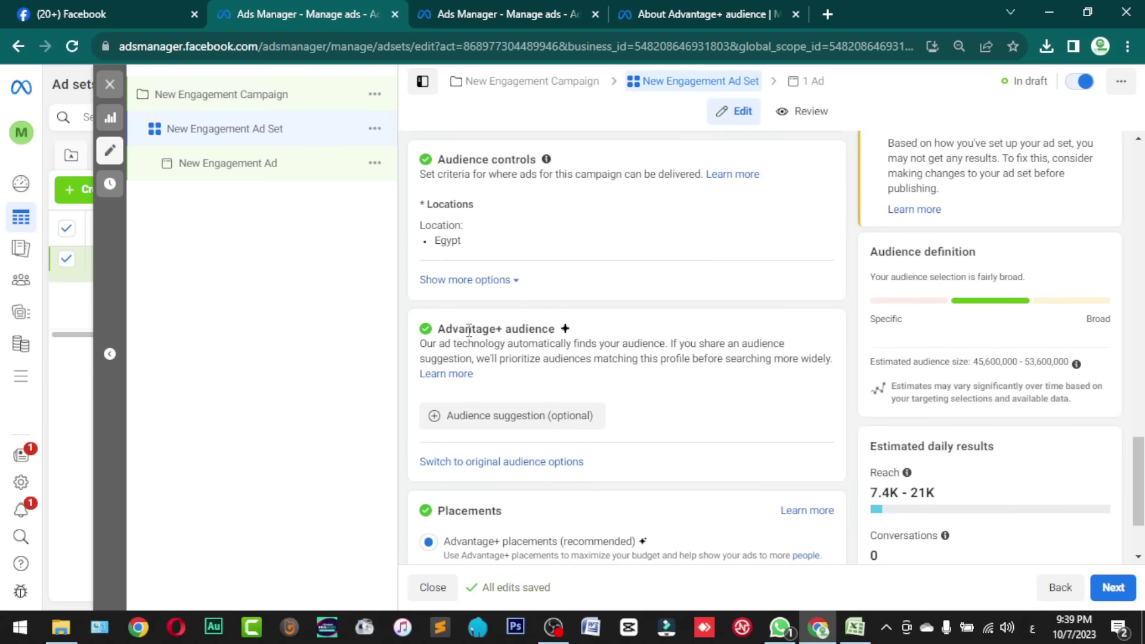
- Switch the ad set to the original audience options and review its custom audience, location, age, gender, targeting and language settings
drag(503, 329, 545, 332)
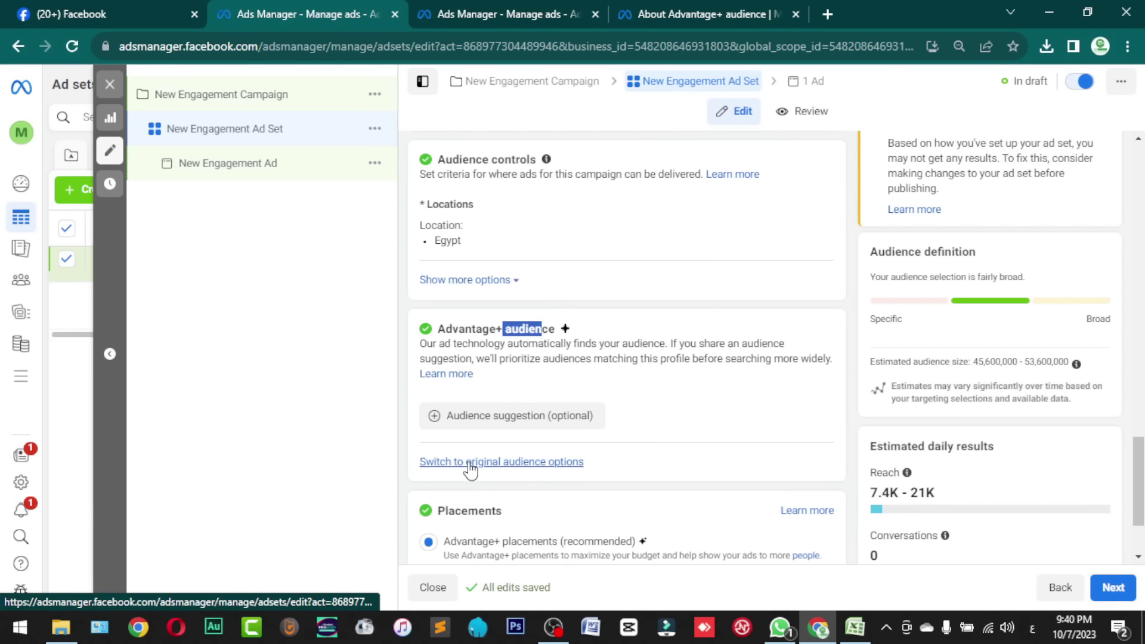
click(508, 462)
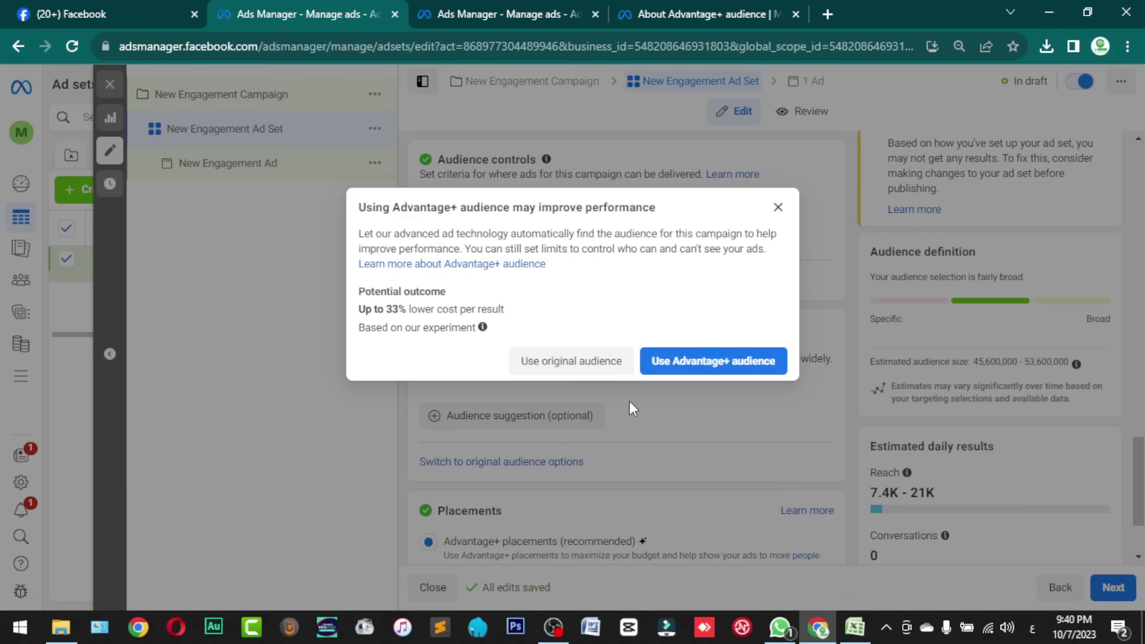
click(571, 360)
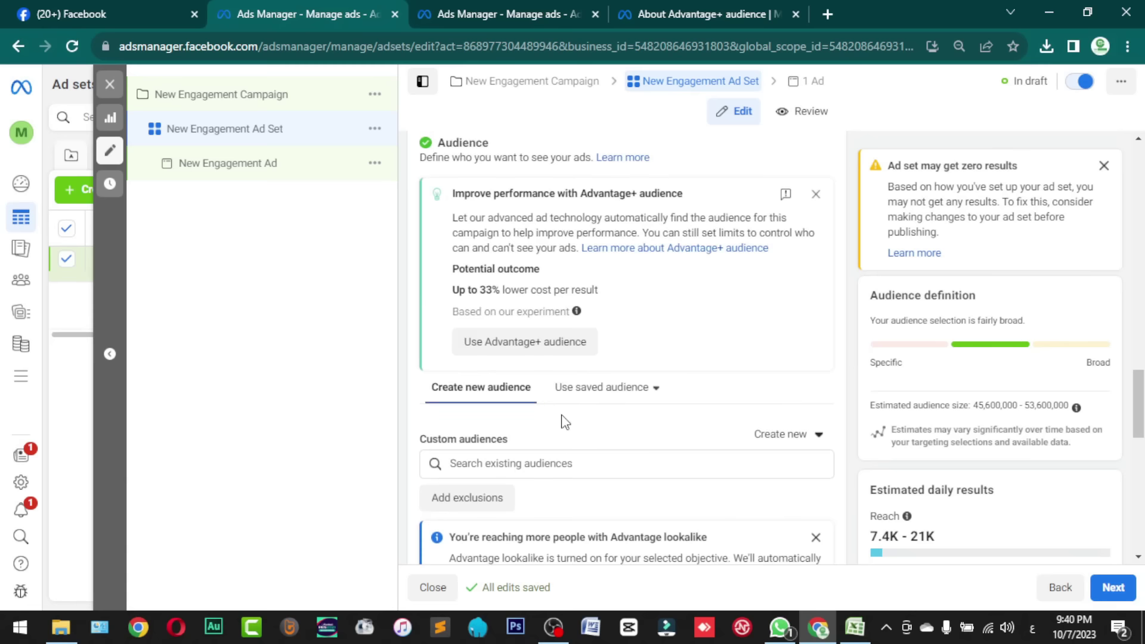
scroll(566, 392, down, 4)
scroll(489, 288, down, 2)
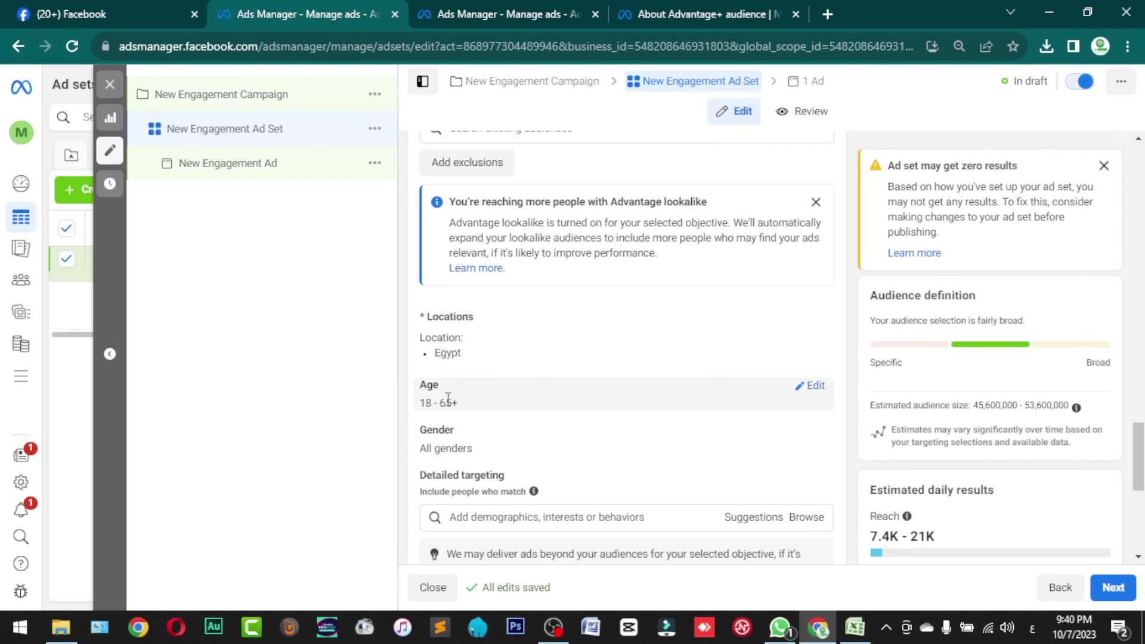
scroll(449, 388, down, 1)
scroll(471, 368, down, 1)
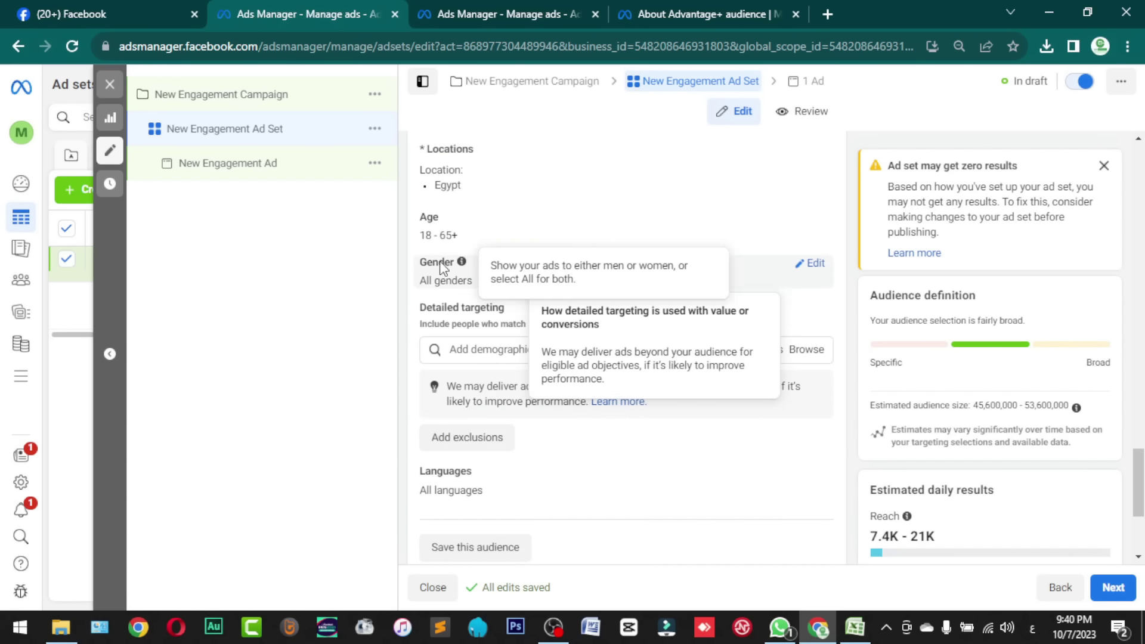
scroll(494, 362, down, 2)
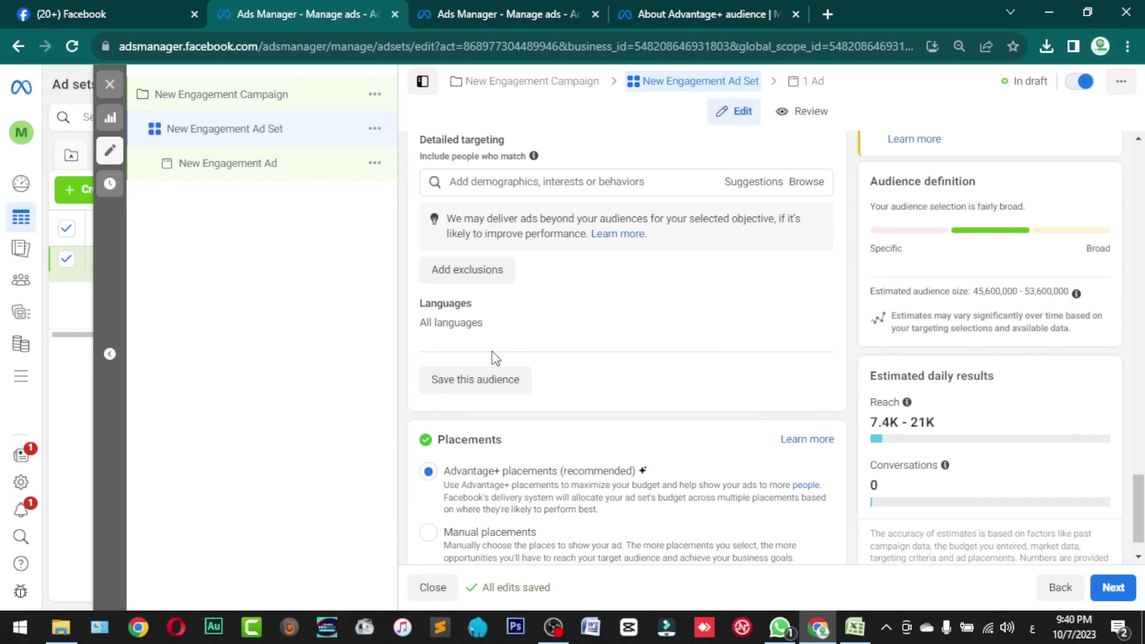
scroll(511, 349, up, 8)
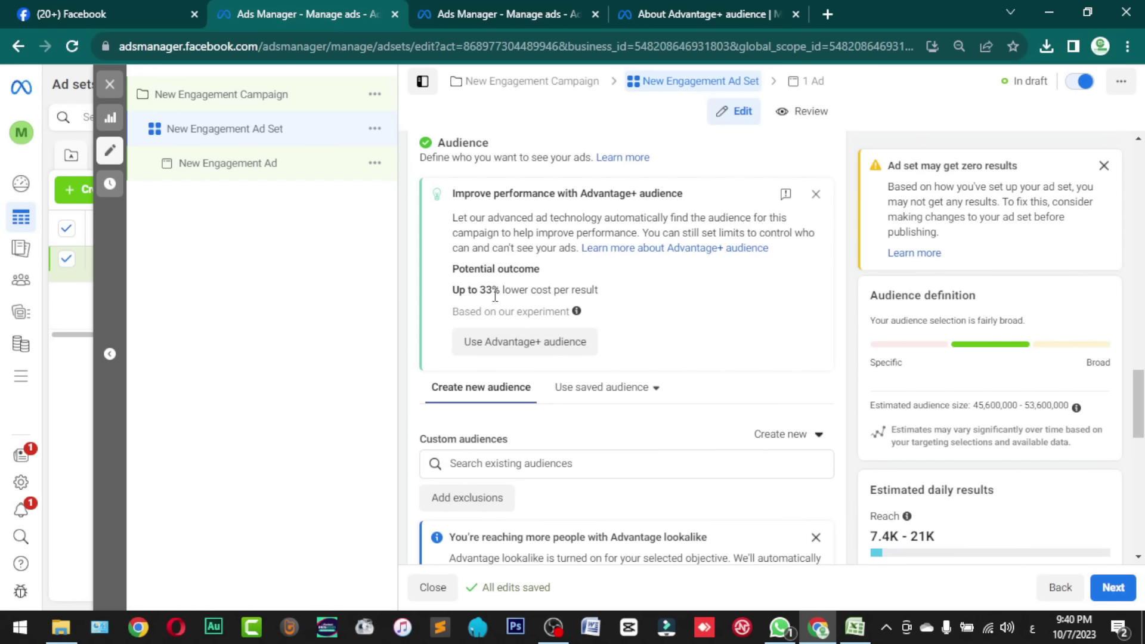
- Highlight the potential outcome text in the performance suggestion and switch the ad set back to Advantage+ audience
drag(495, 295, 468, 305)
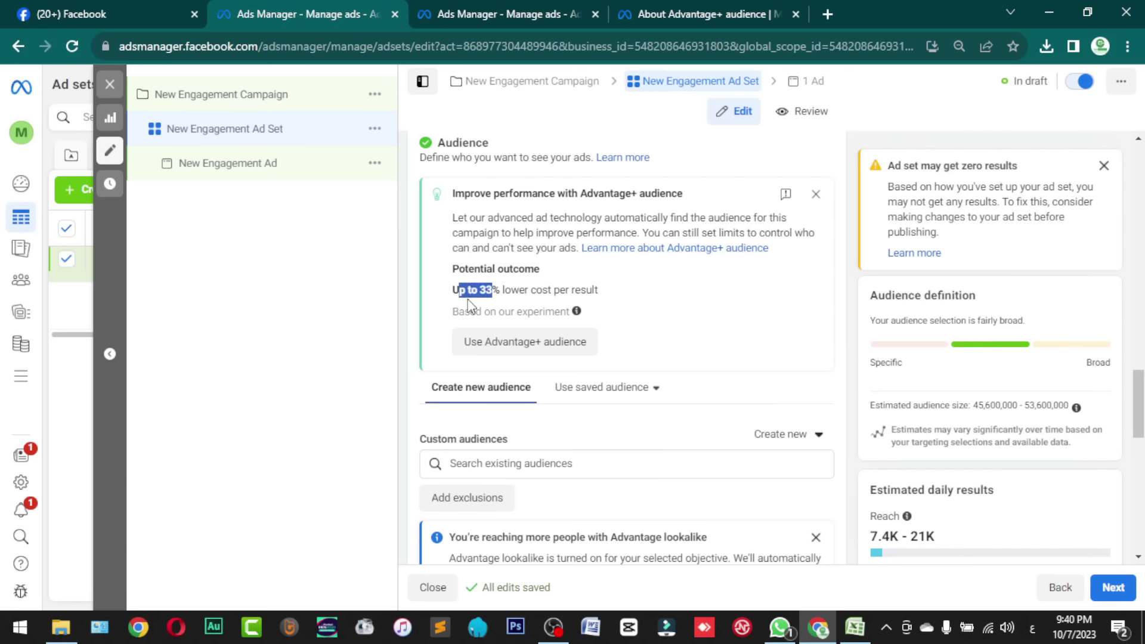
click(500, 348)
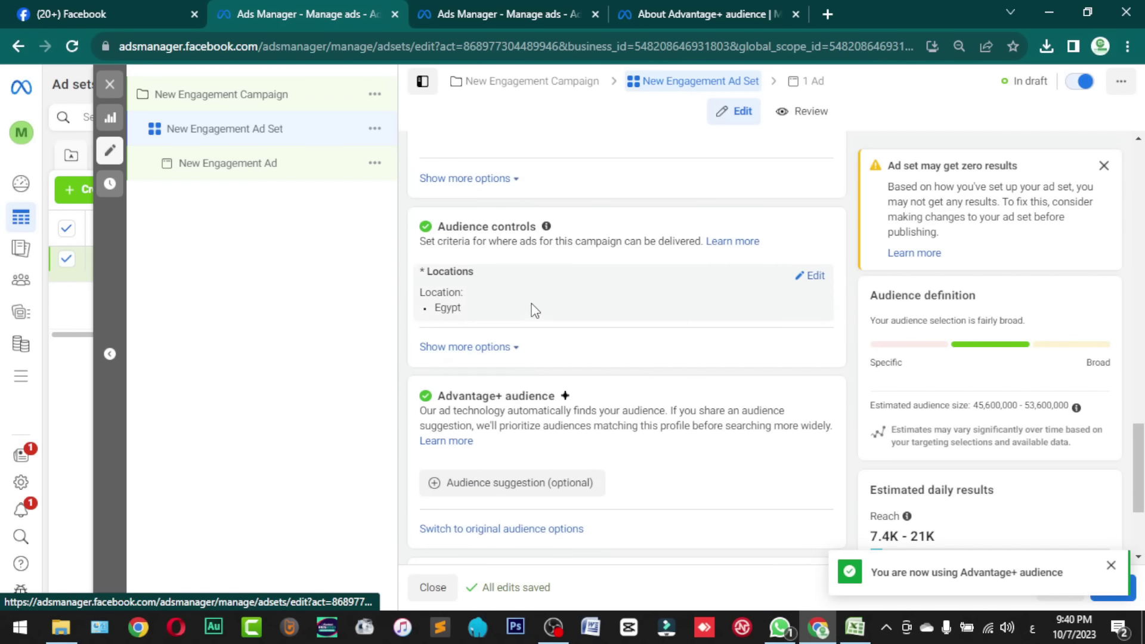
- Expand the extra audience control options and change the included location to Cairo, Cairo Governorate, Egypt
click(498, 347)
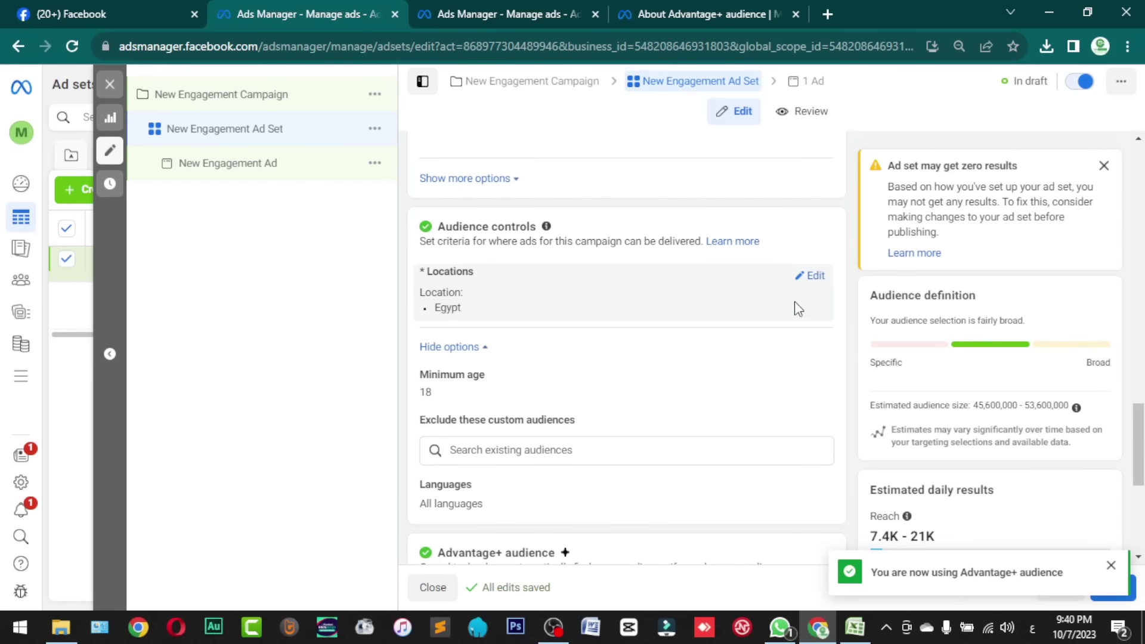
click(815, 277)
click(575, 389)
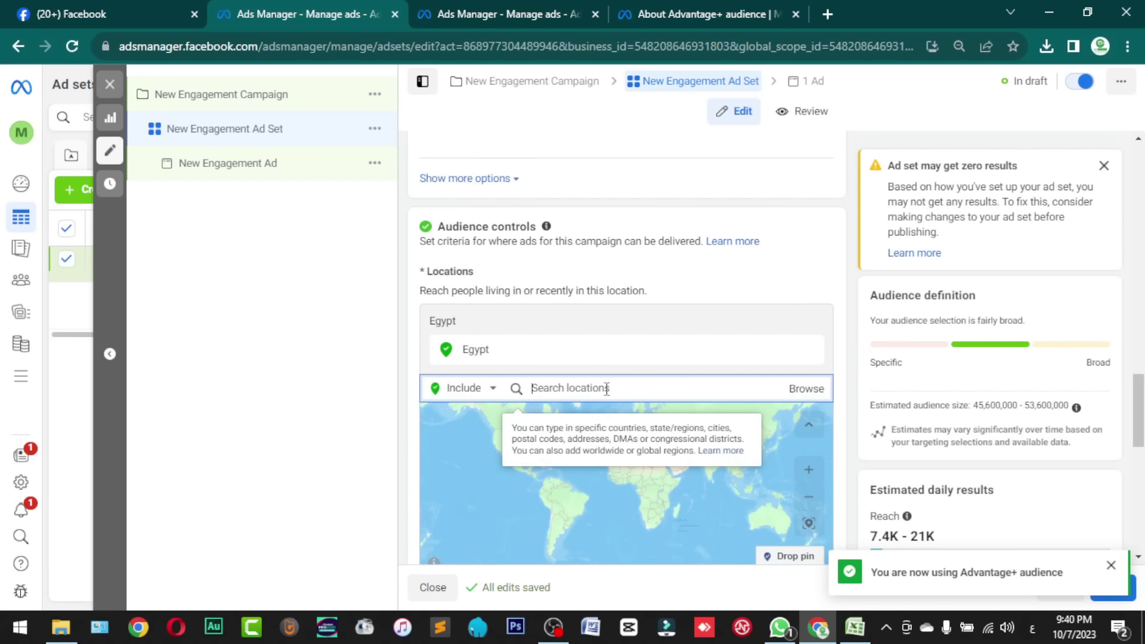
text(إثه)
key(BackSpace)
key(BackSpace)
key(BackSpace)
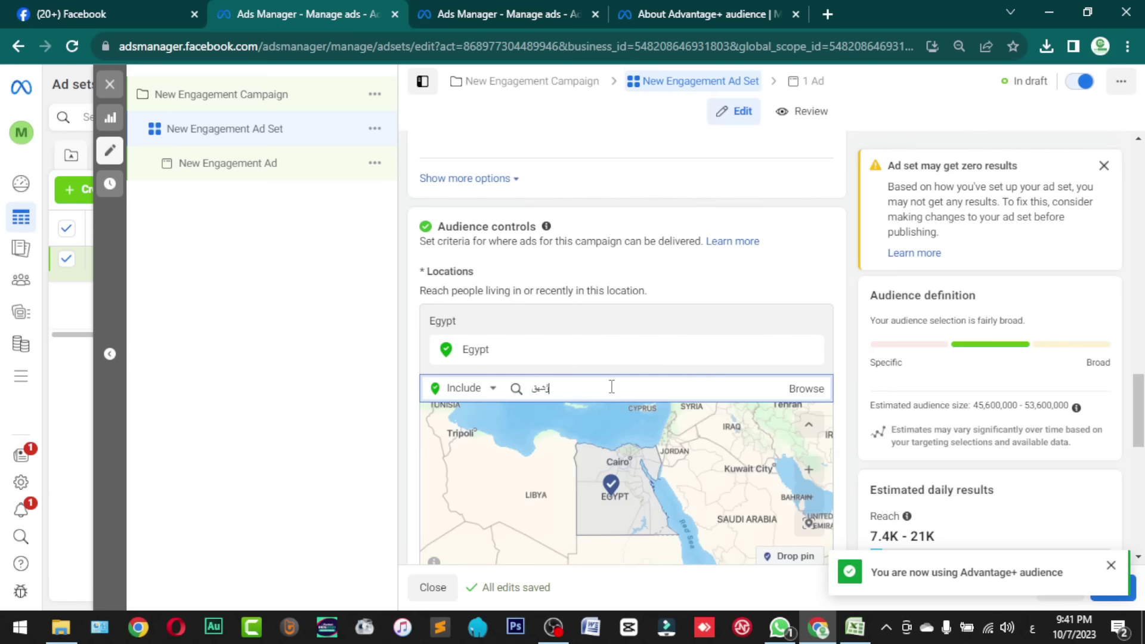
key(alt+shift)
text(cairo)
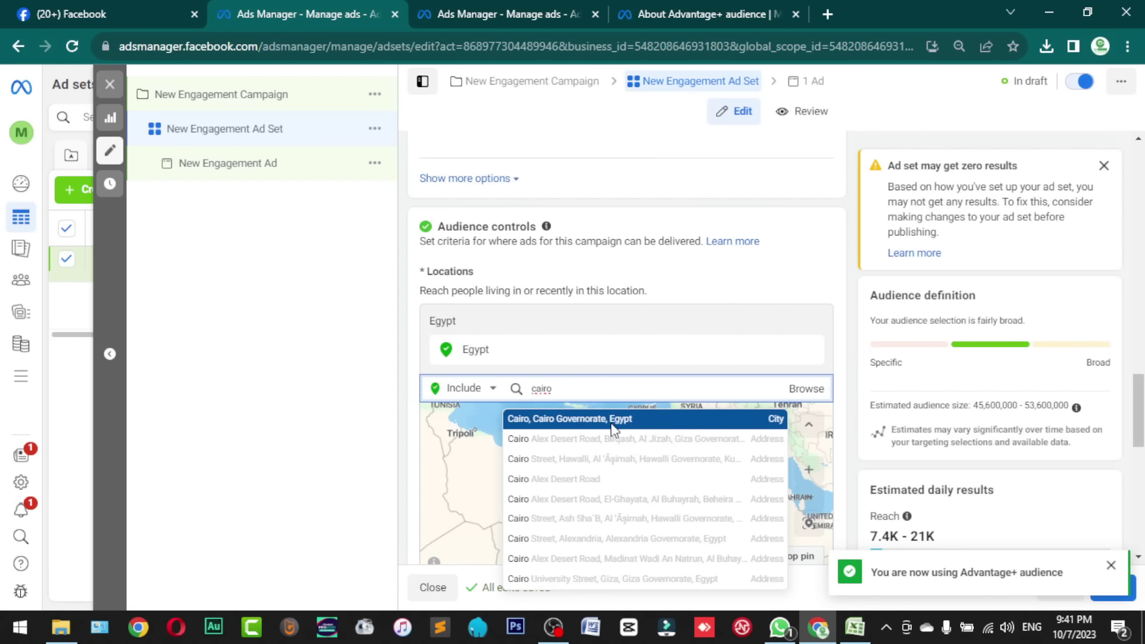
click(612, 422)
- Set the minimum age in the audience controls to 23
scroll(631, 384, down, 5)
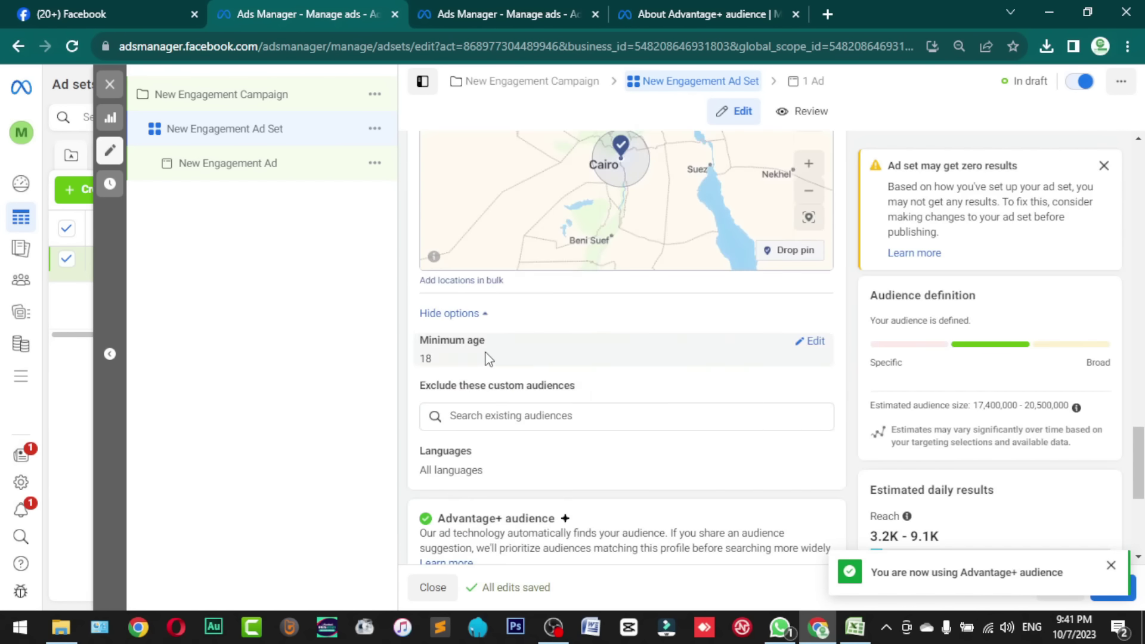
click(813, 346)
click(435, 368)
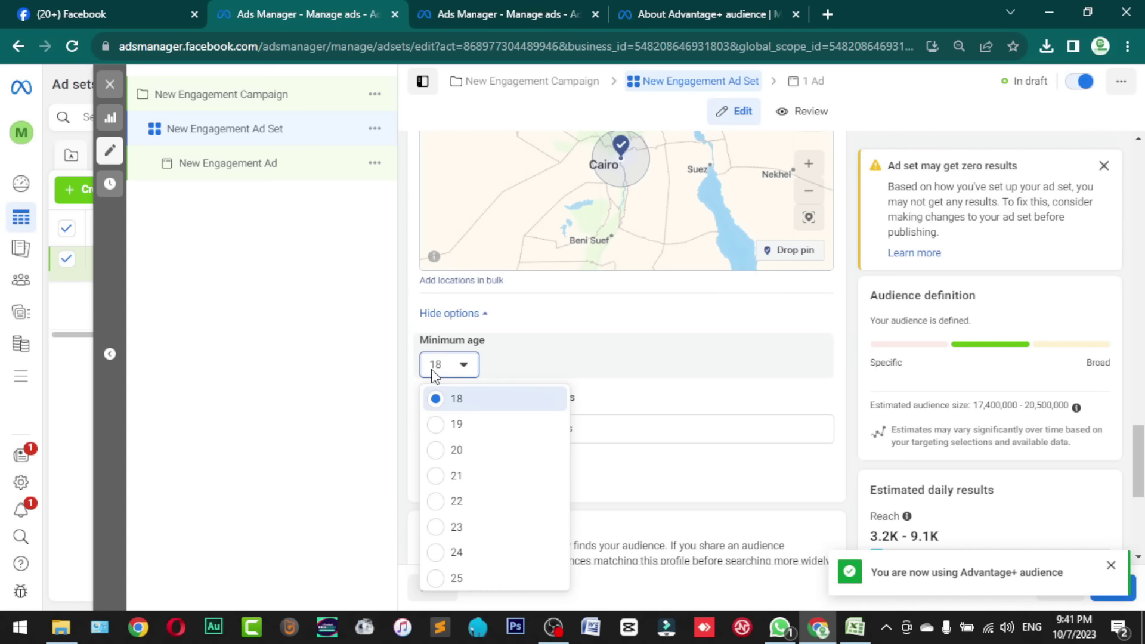
click(437, 528)
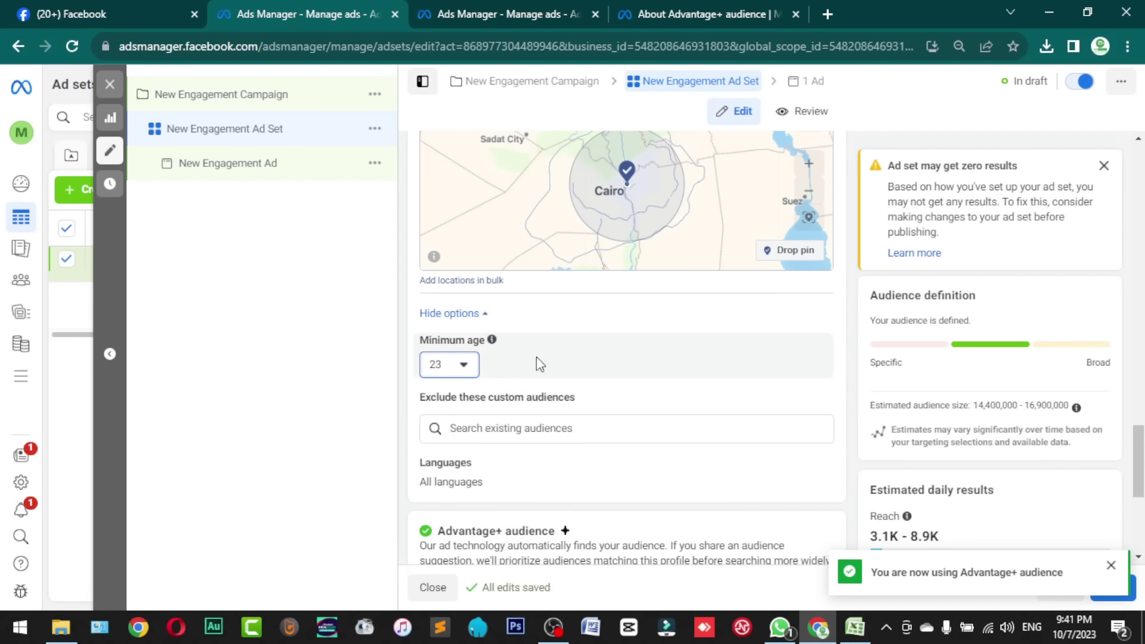
- Change the minimum age to 21 and set it back to 23
click(464, 364)
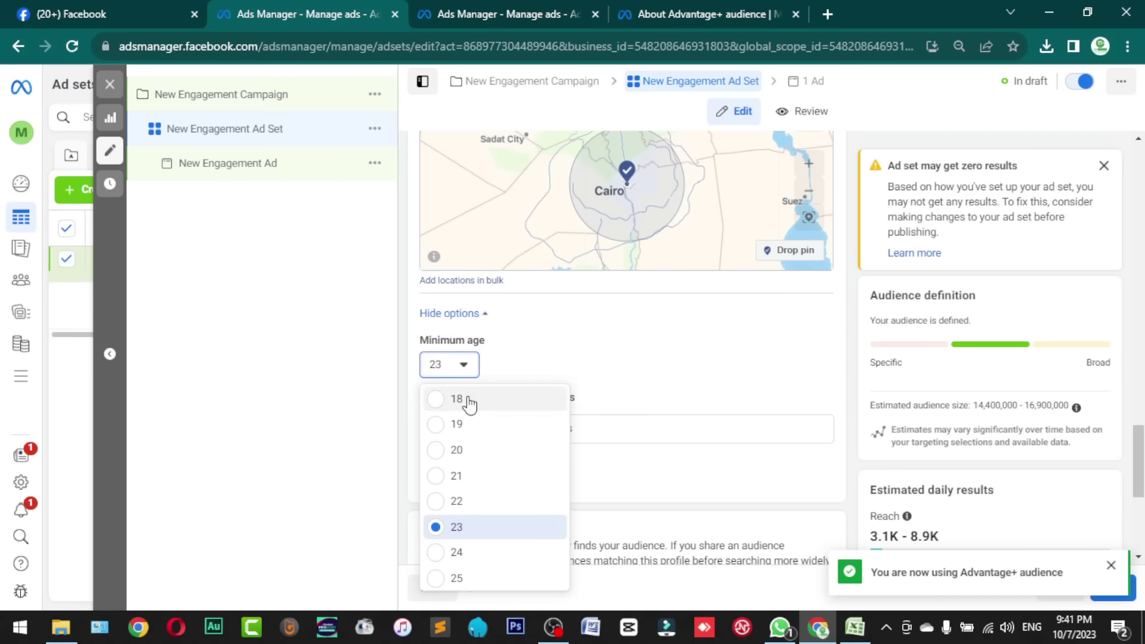
click(457, 477)
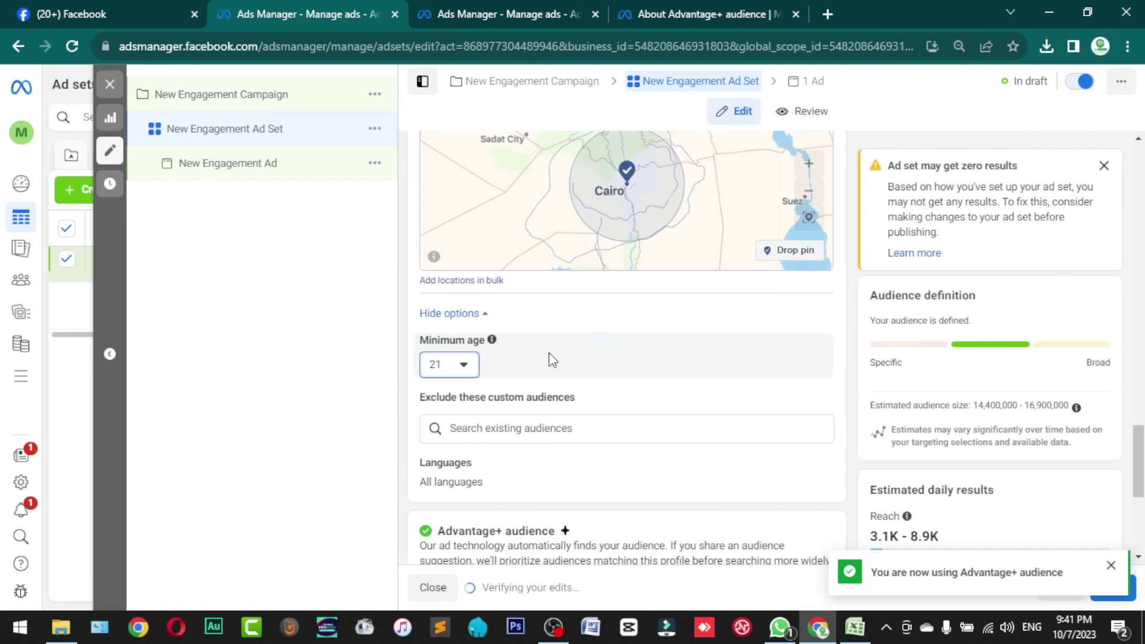
click(451, 371)
click(452, 524)
- Add the customer list 00000000.csv to the excluded custom audiences and remove it again
scroll(673, 373, down, 1)
click(556, 349)
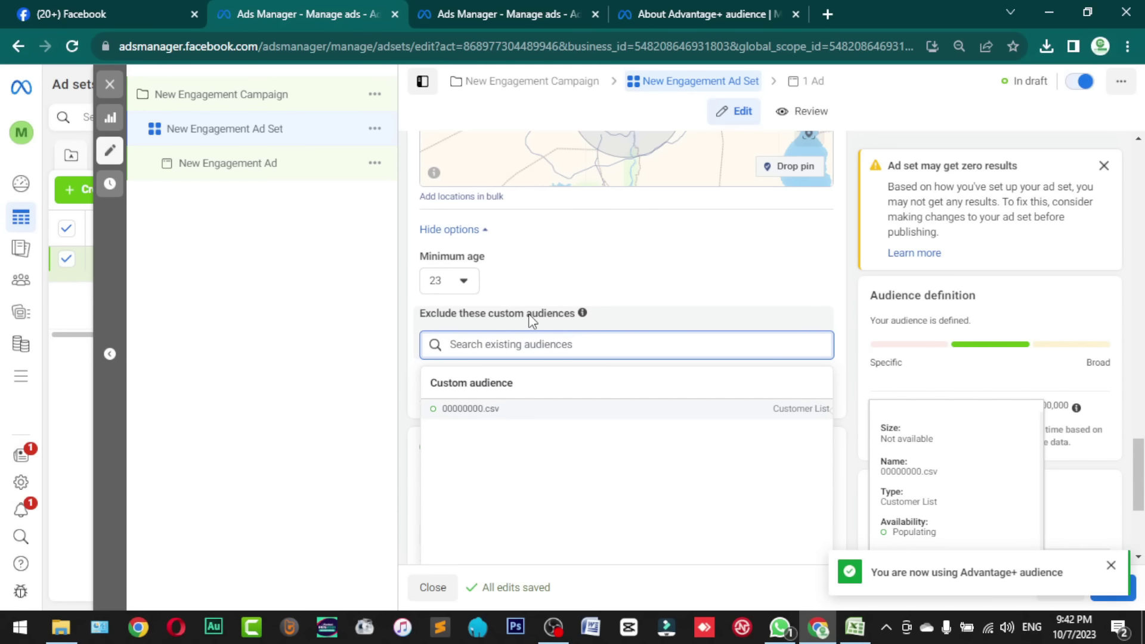
click(499, 408)
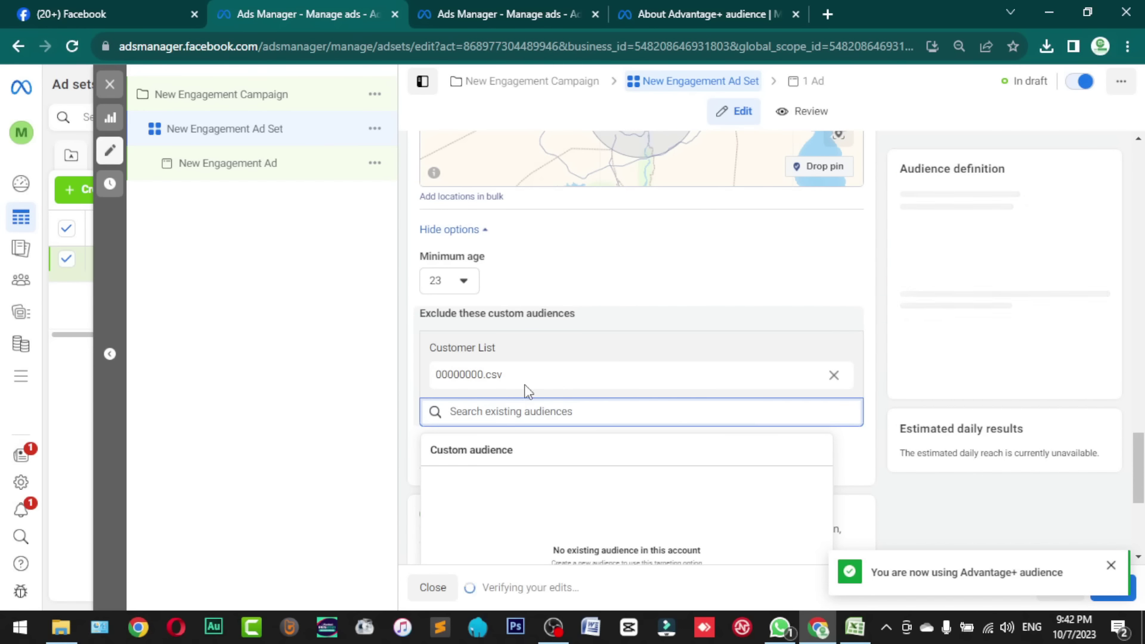
click(804, 376)
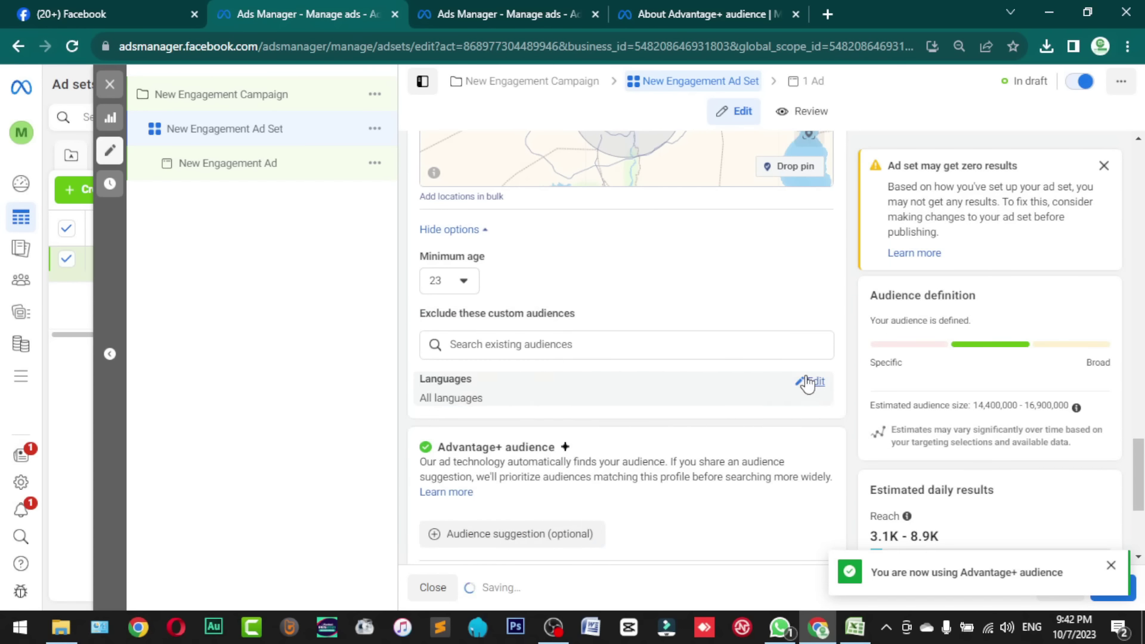
- Add Arabic and English (All) to the audience languages and remove both again
click(511, 405)
scroll(527, 358, down, 1)
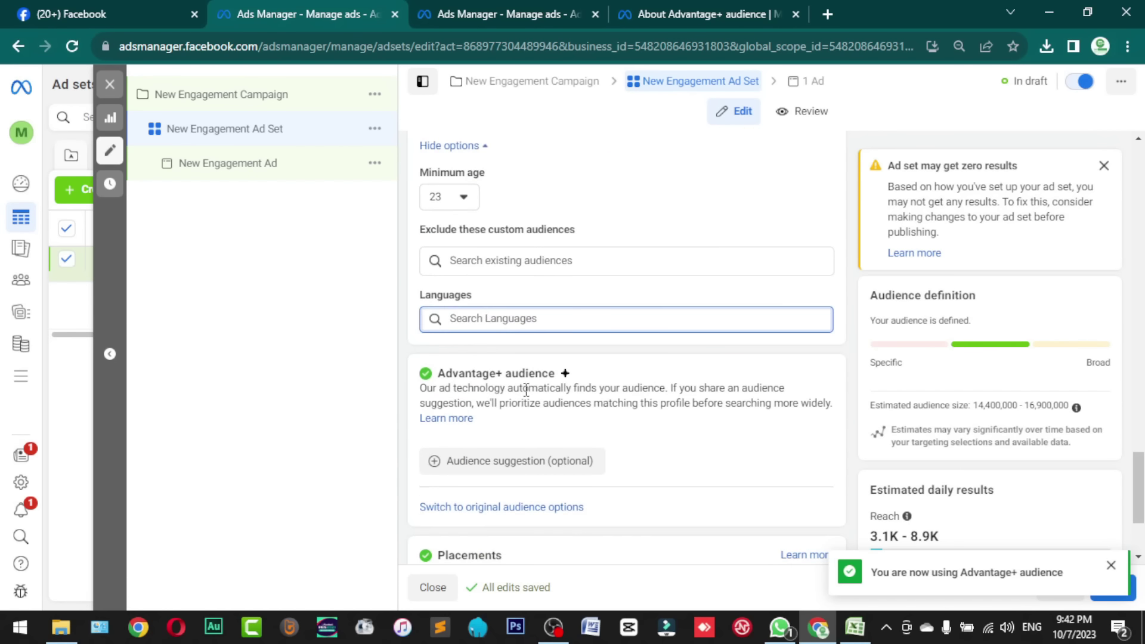
text(ara)
click(506, 341)
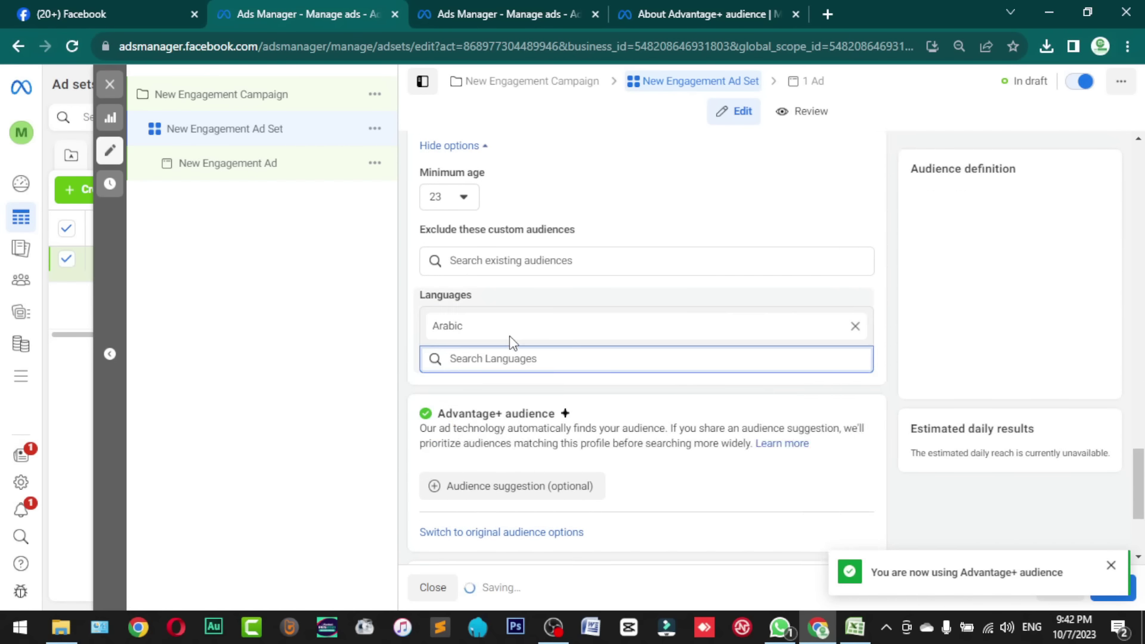
text(en)
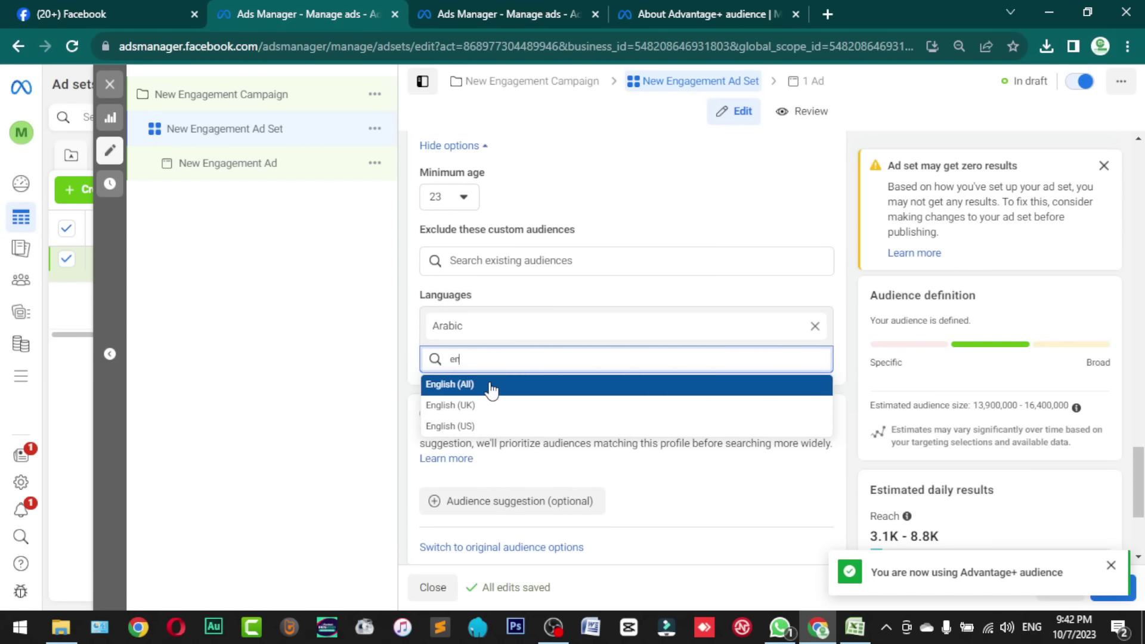
click(506, 384)
click(815, 328)
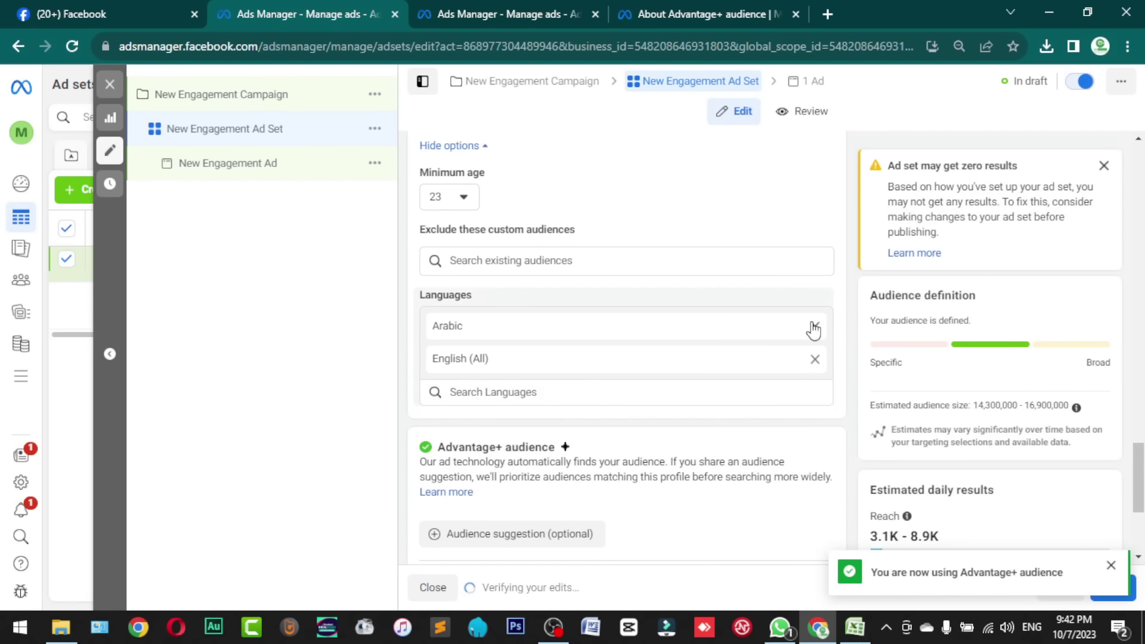
click(827, 326)
- Review the audience controls, from the location map and minimum age choices to the exclusions, languages and Advantage+ audience section
scroll(728, 322, up, 4)
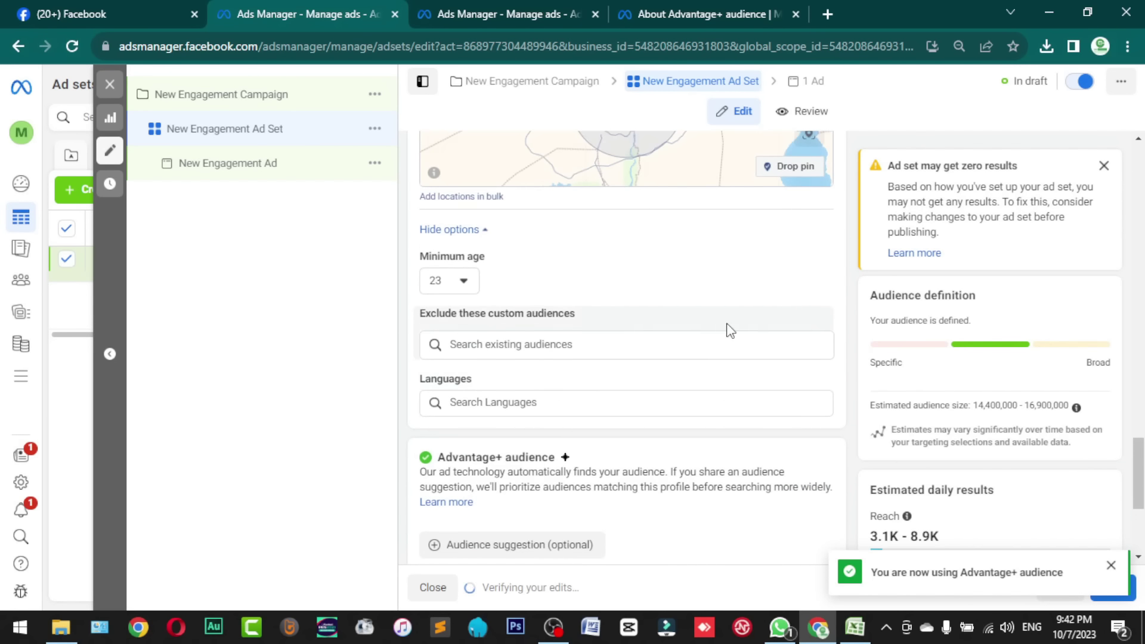
scroll(644, 335, up, 1)
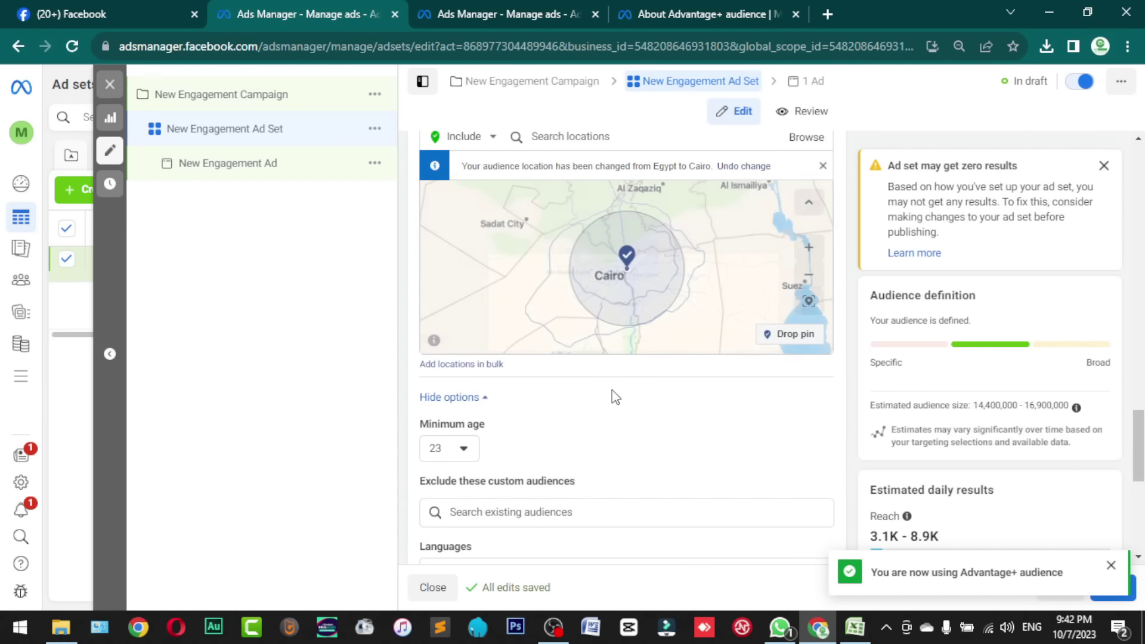
click(453, 453)
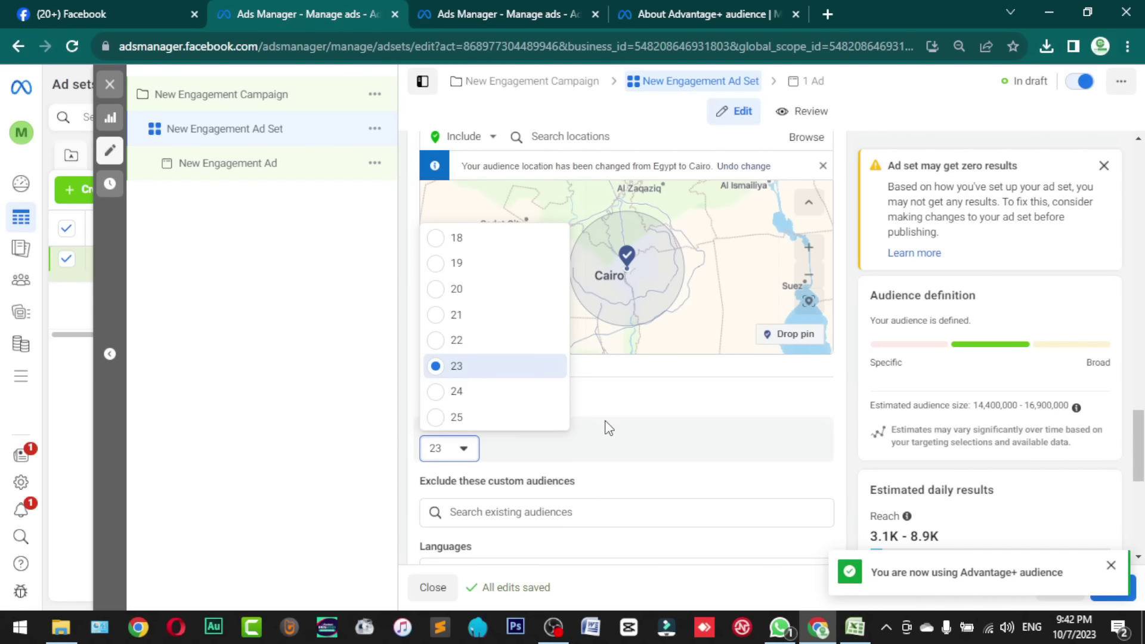
click(392, 410)
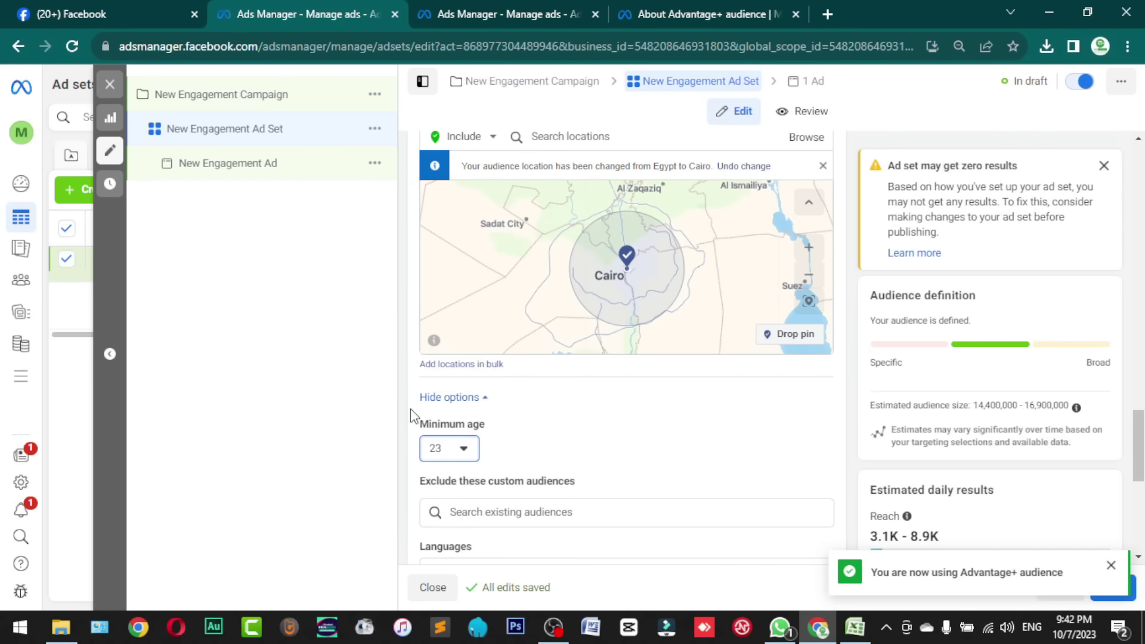
scroll(410, 412, down, 1)
scroll(410, 412, down, 3)
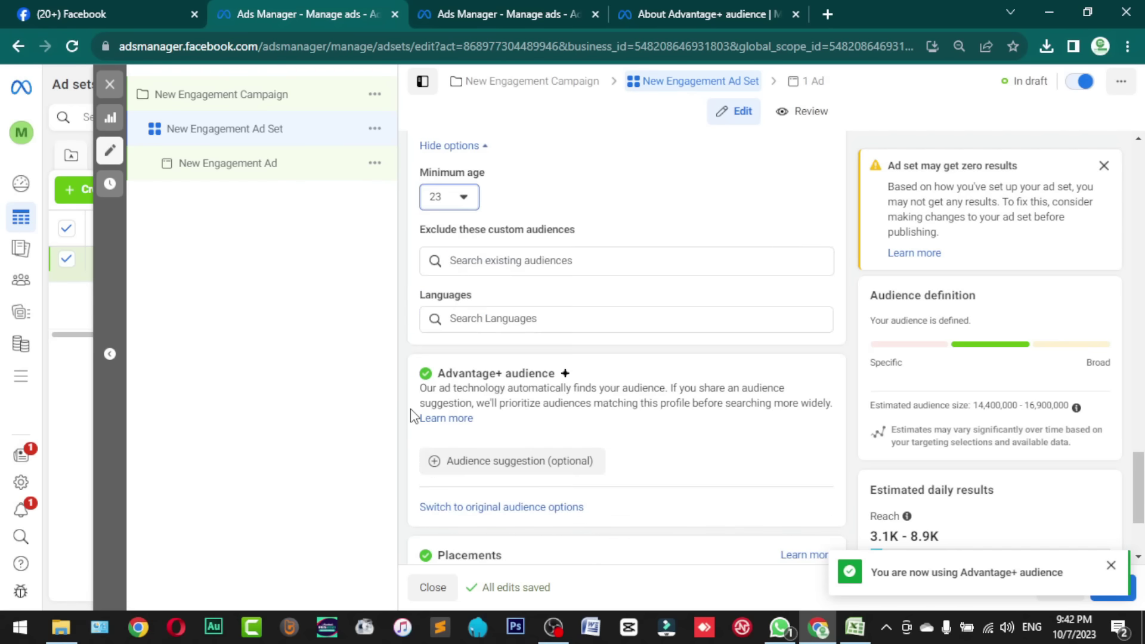
scroll(410, 409, down, 1)
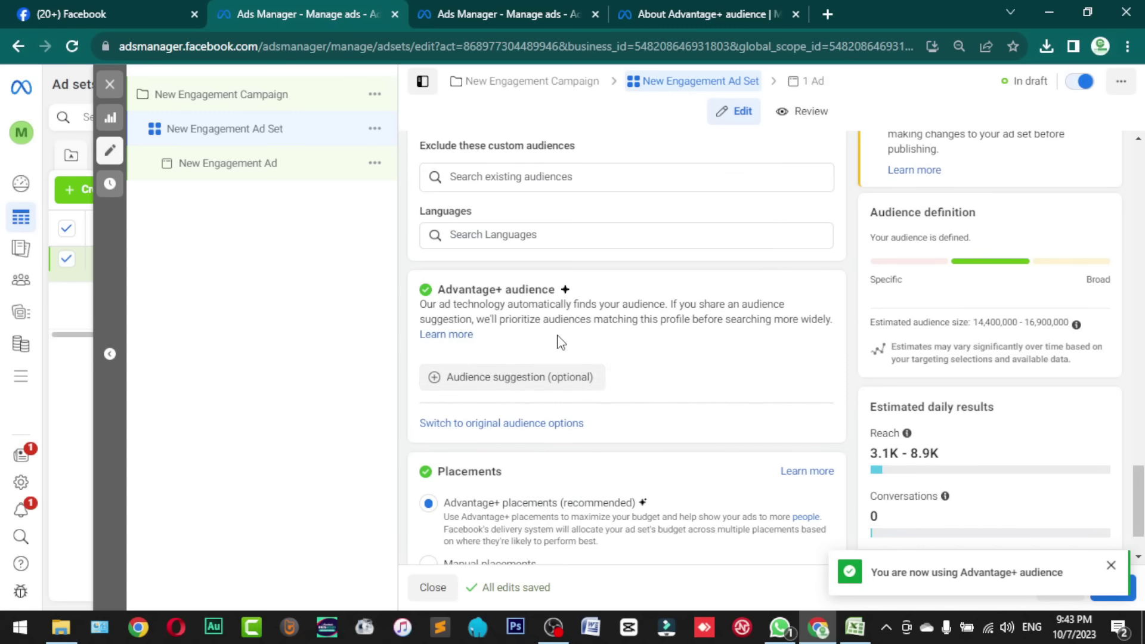
scroll(561, 342, up, 6)
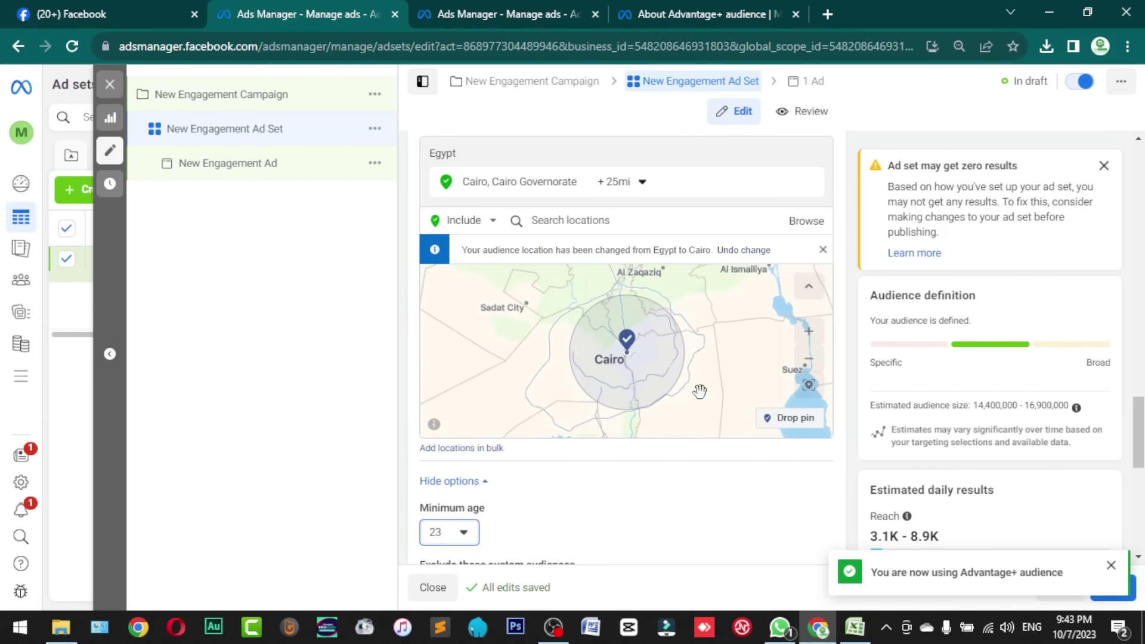
scroll(656, 441, down, 4)
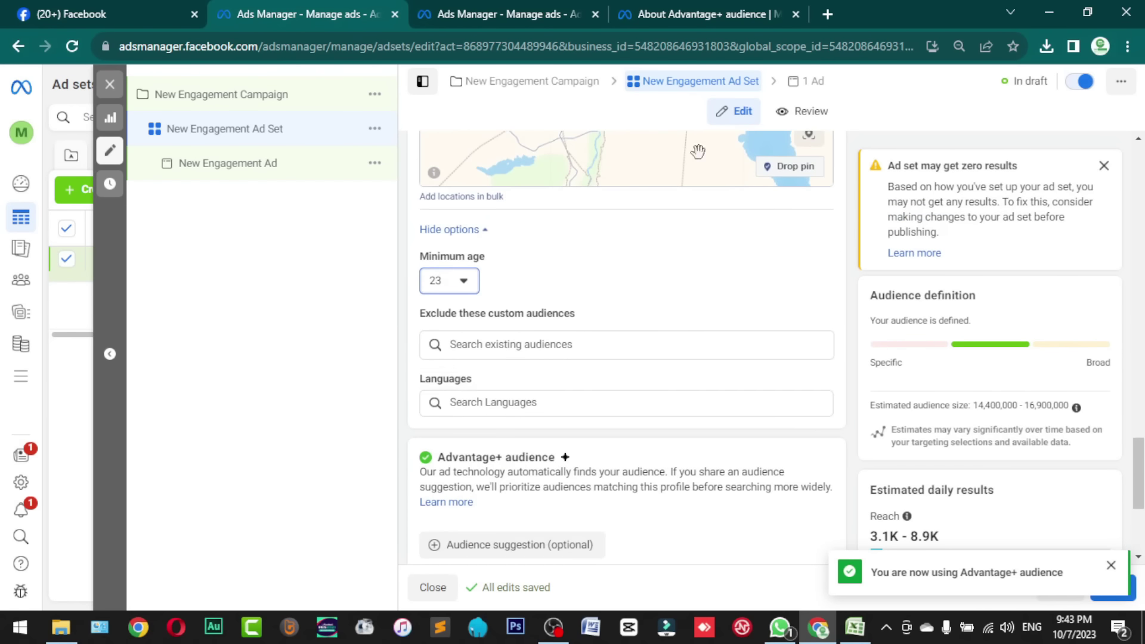
- Switch to the About Advantage+ audience help article and highlight the listed information sources Meta's AI uses to find audiences
click(704, 14)
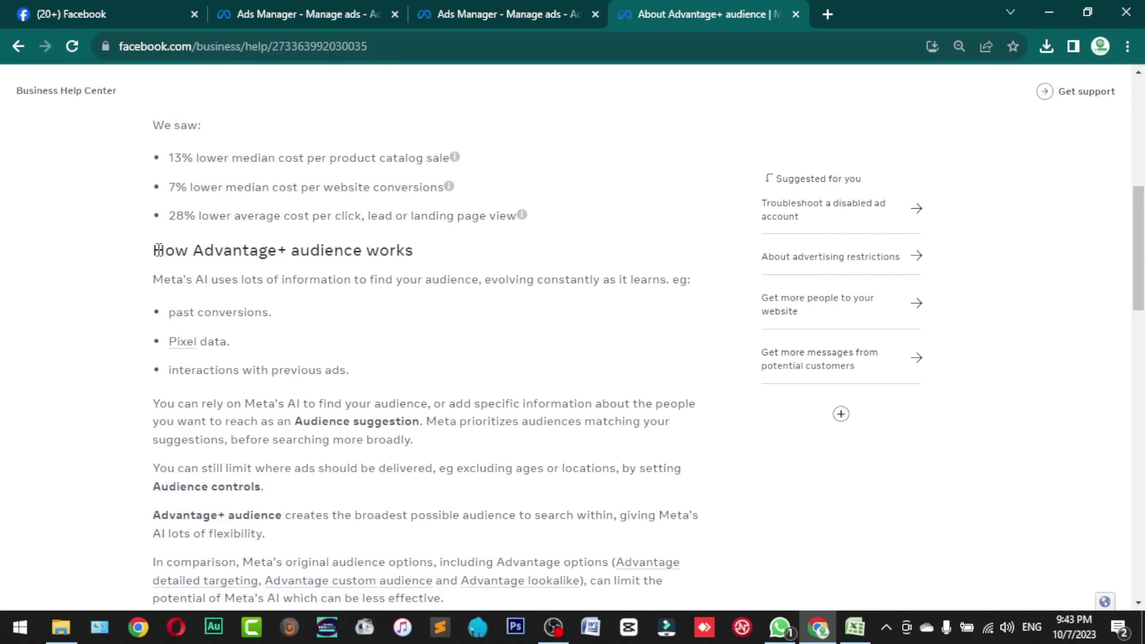
drag(360, 373, 154, 317)
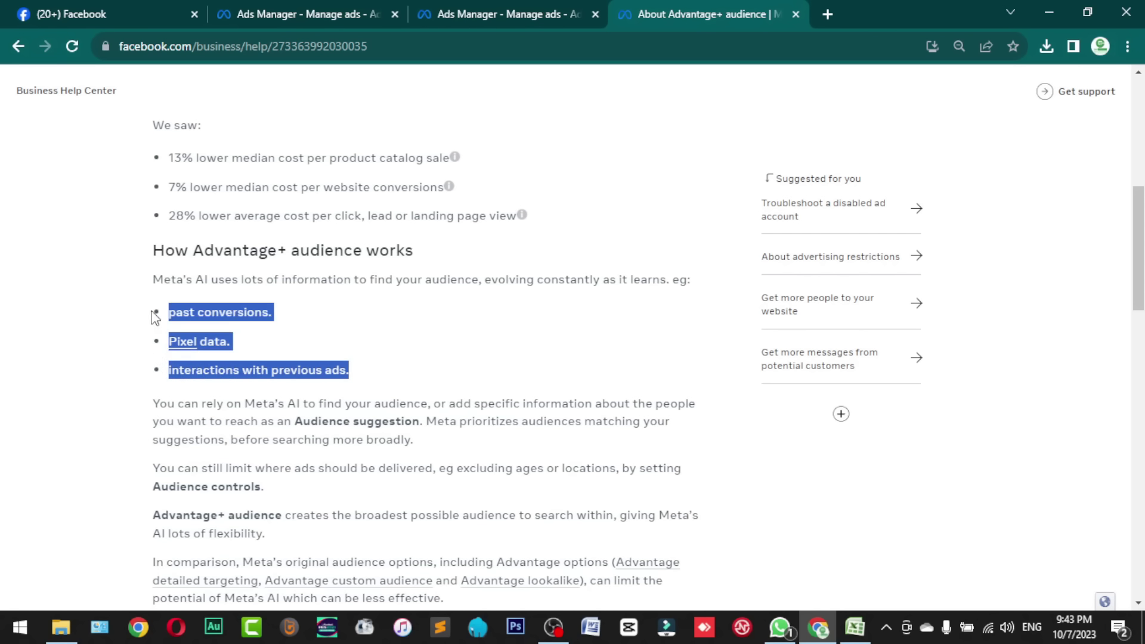
- Highlight the past conversions and Pixel data entries one after the other in the article's list of information sources, then clear the highlighting
click(260, 338)
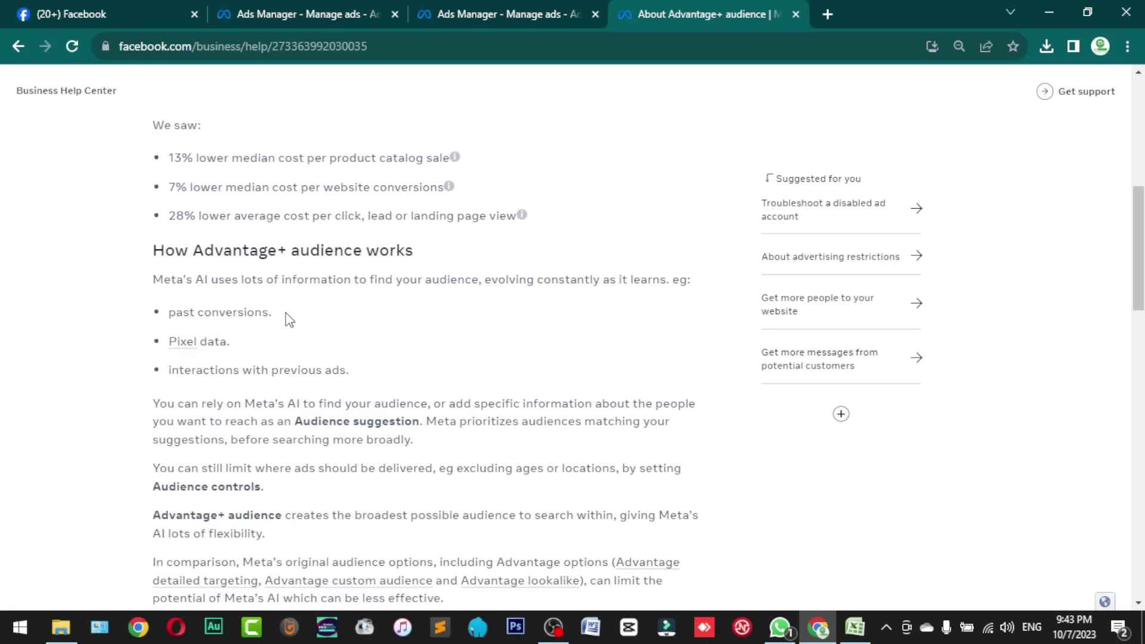
drag(273, 312, 178, 310)
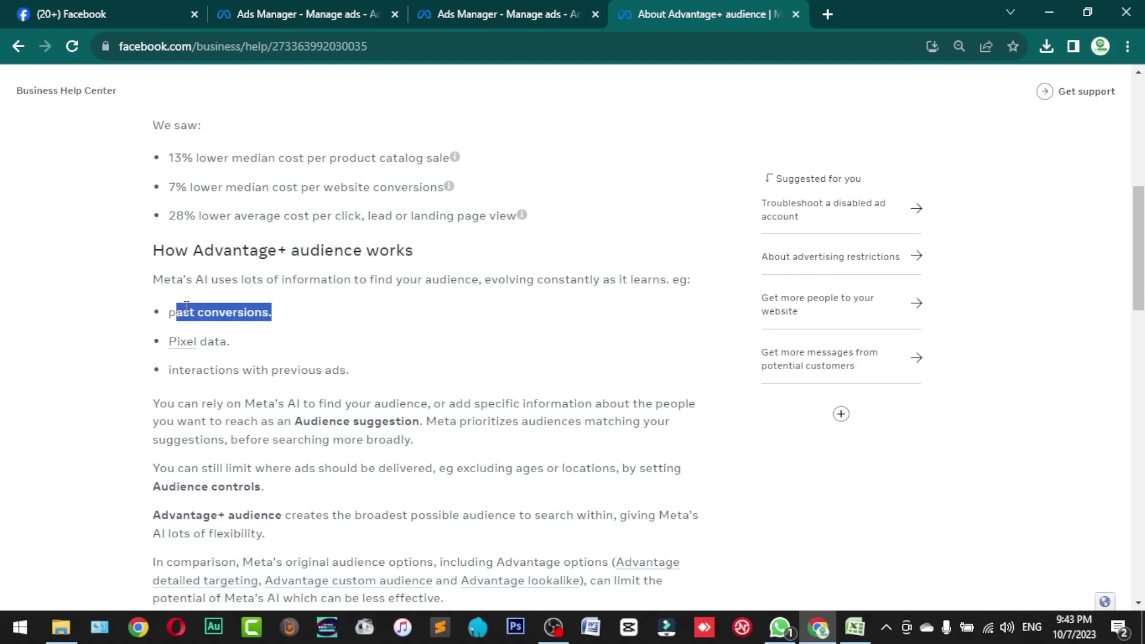
double_click(230, 315)
drag(234, 343, 175, 342)
click(287, 355)
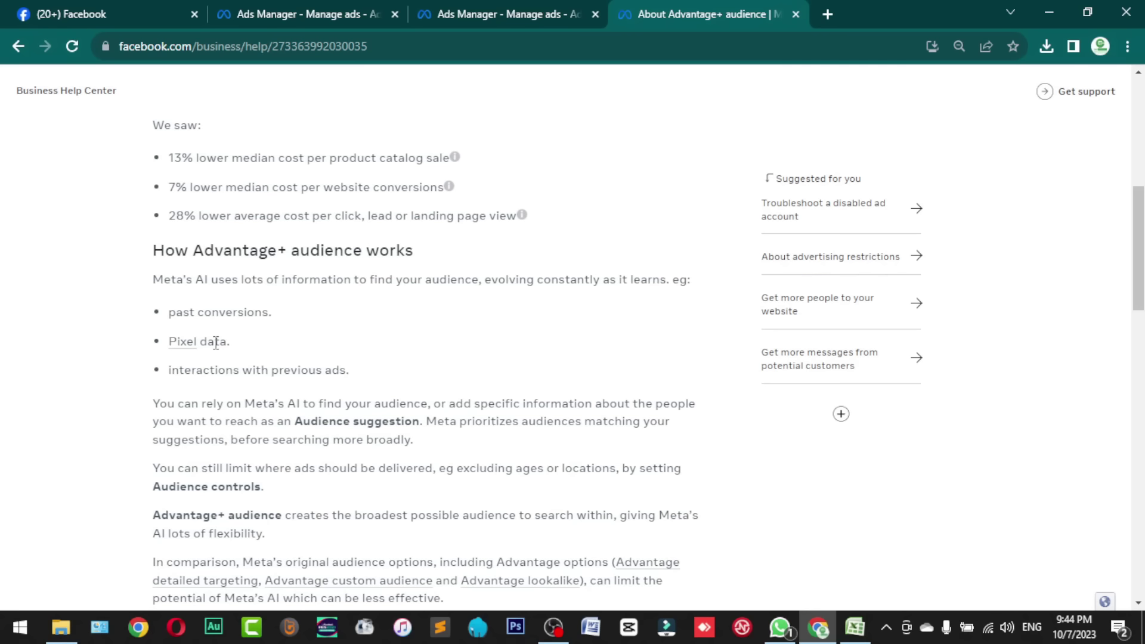
- Switch to the engagement ad set in Ads Manager to check its audience controls, and return to the About Advantage+ audience article
click(448, 9)
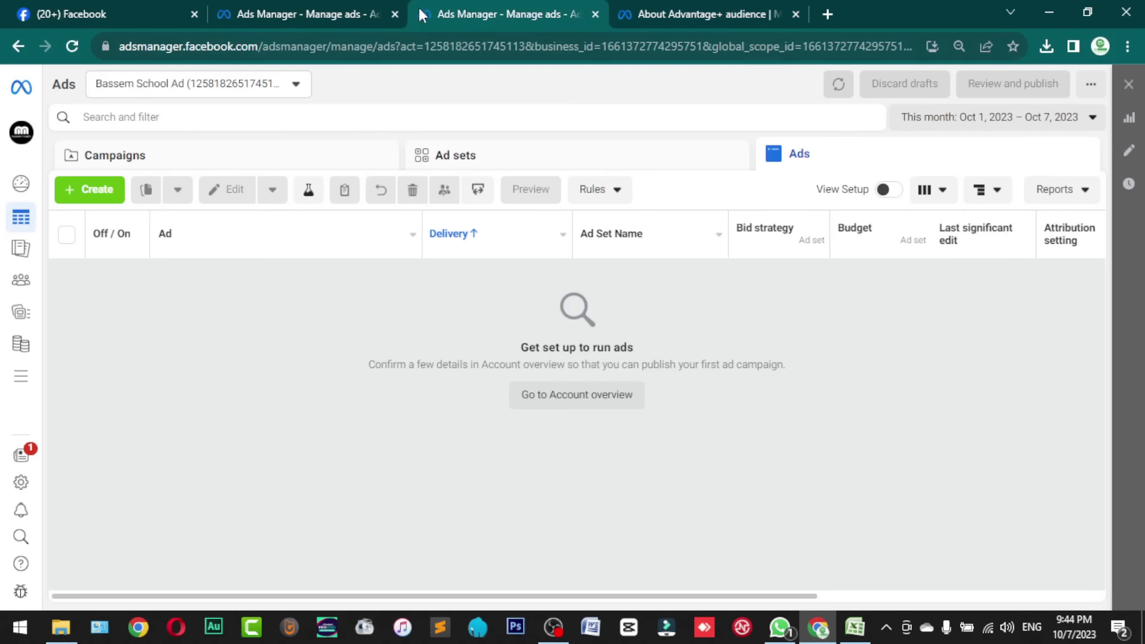
click(376, 13)
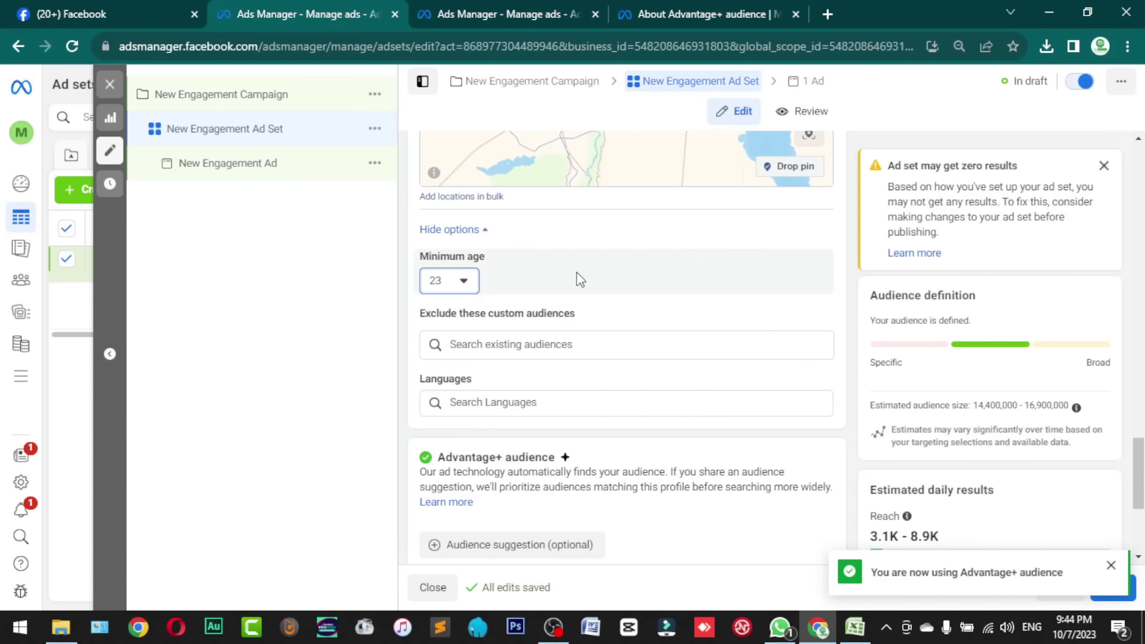
scroll(580, 277, up, 1)
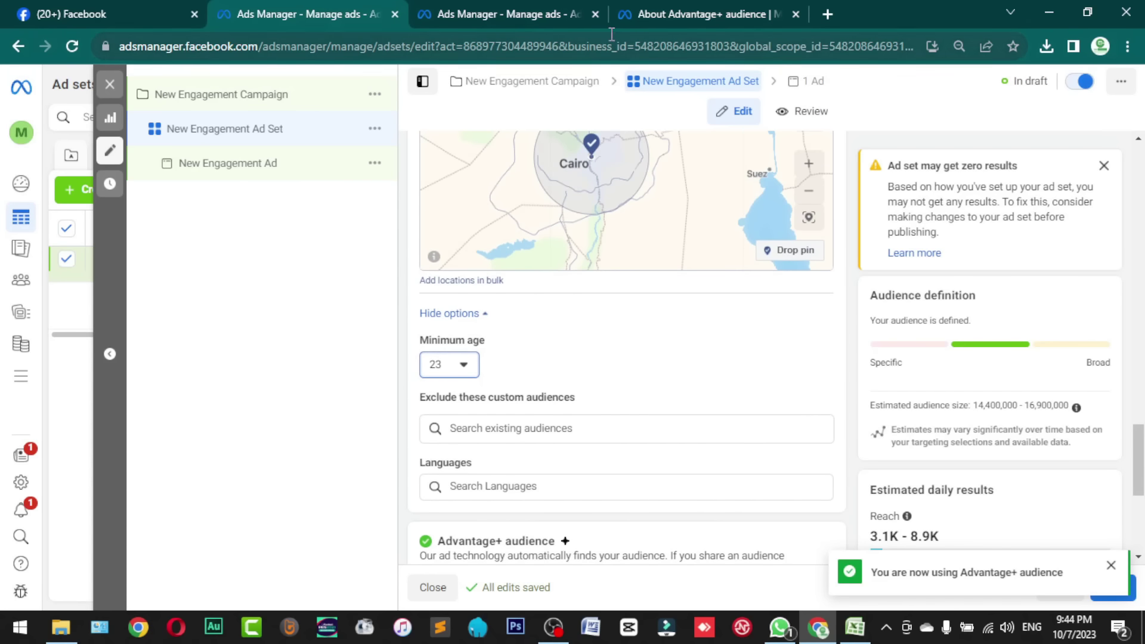
click(639, 13)
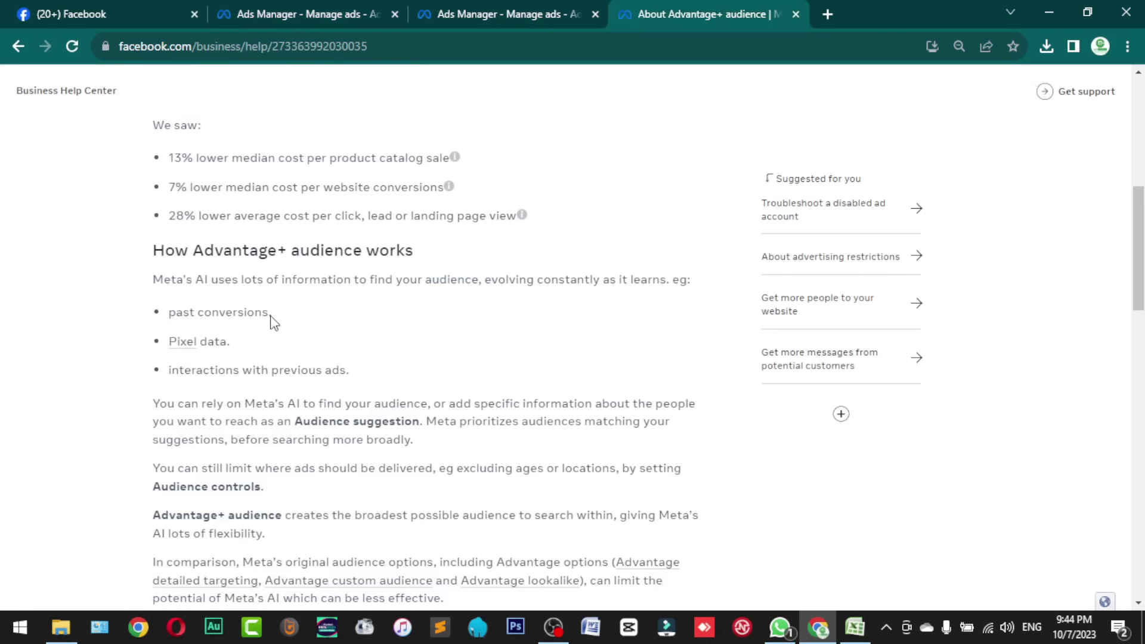